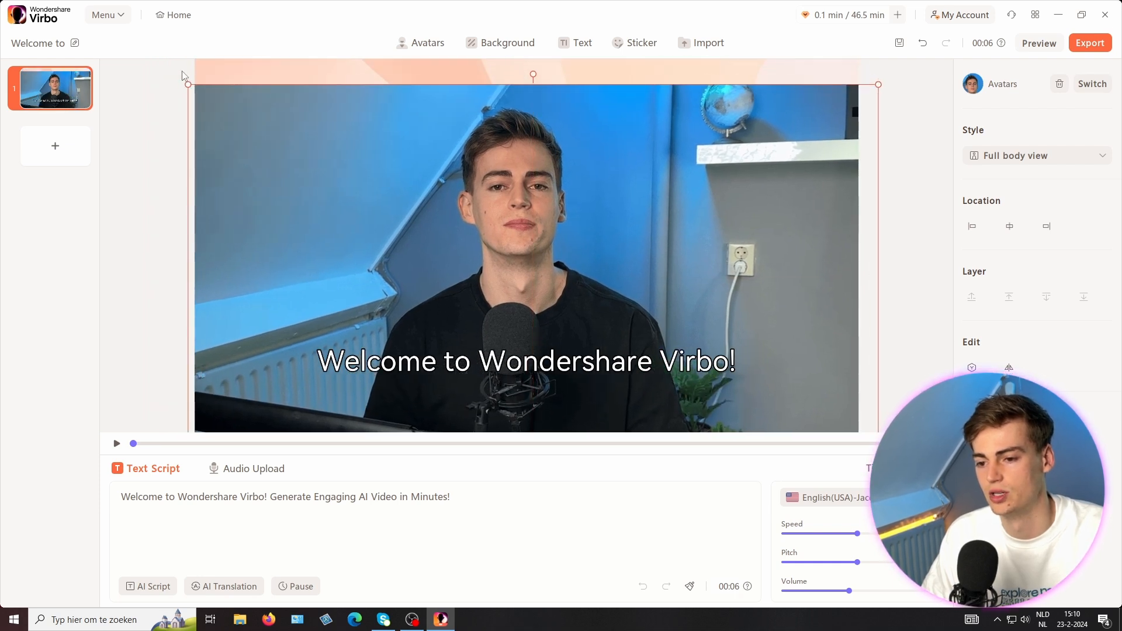
Step: Enlarge and reposition the avatar to fill the canvas, then delete the subtitle text
{"action": "left_click_drag", "start_coordinate": [188, 83], "coordinate": [179, 68]}
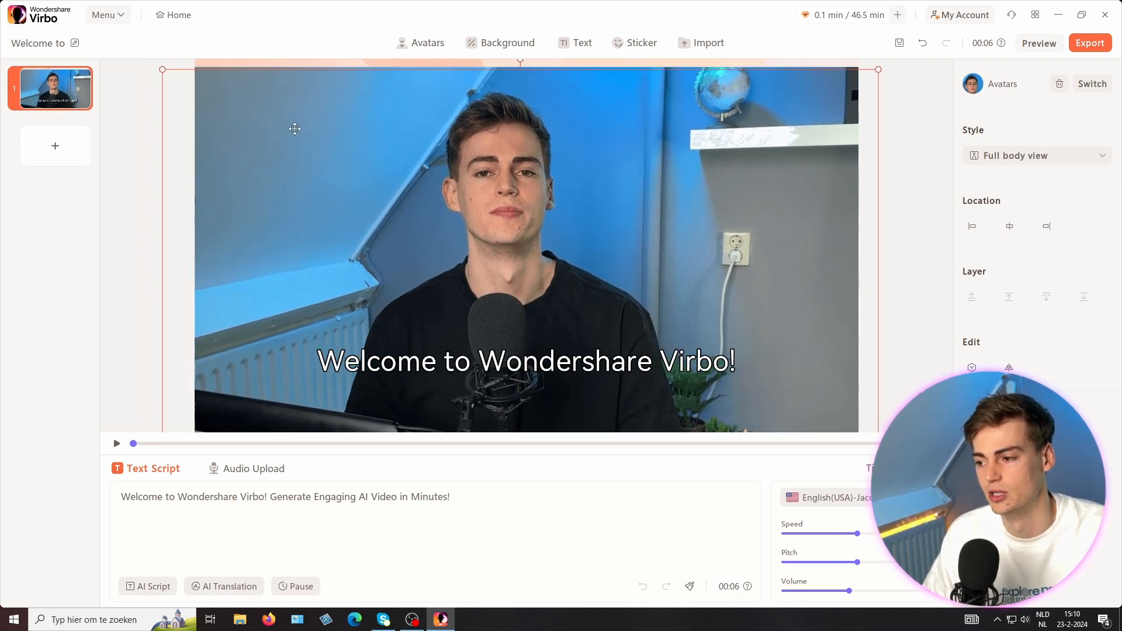
{"action": "left_click_drag", "start_coordinate": [274, 127], "coordinate": [243, 102]}
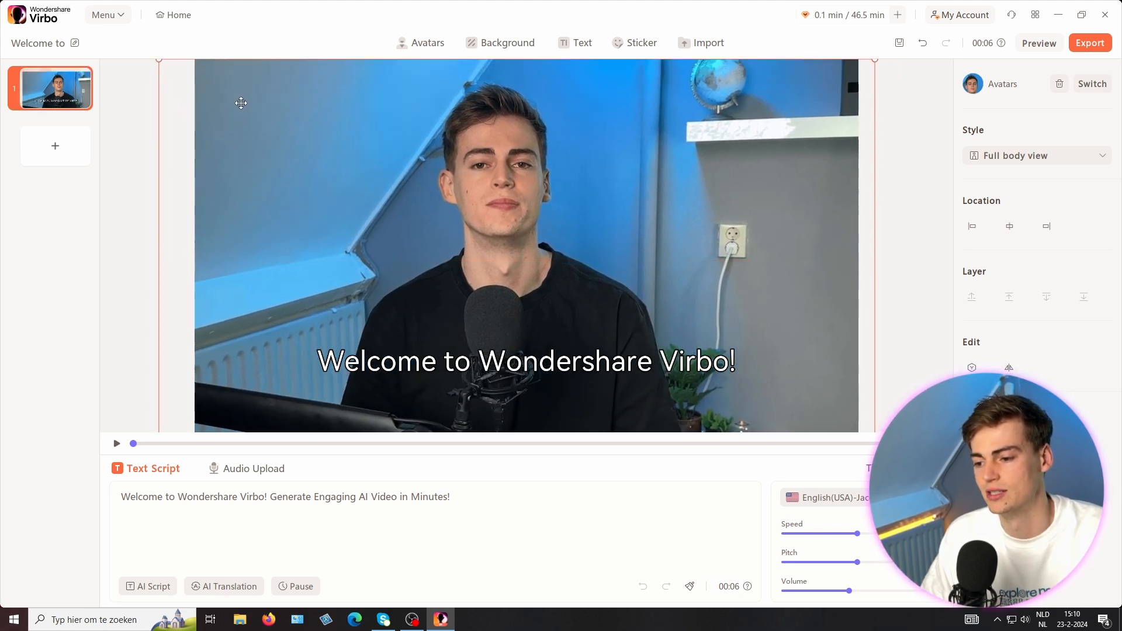
{"action": "left_click", "coordinate": [610, 368]}
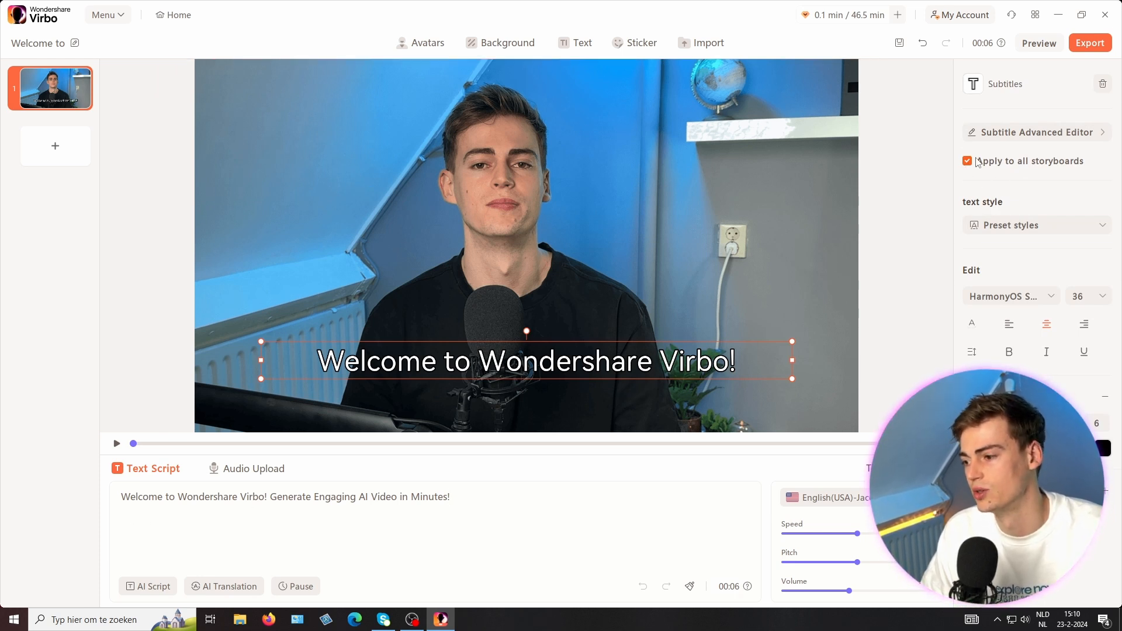
{"action": "left_click", "coordinate": [1102, 85]}
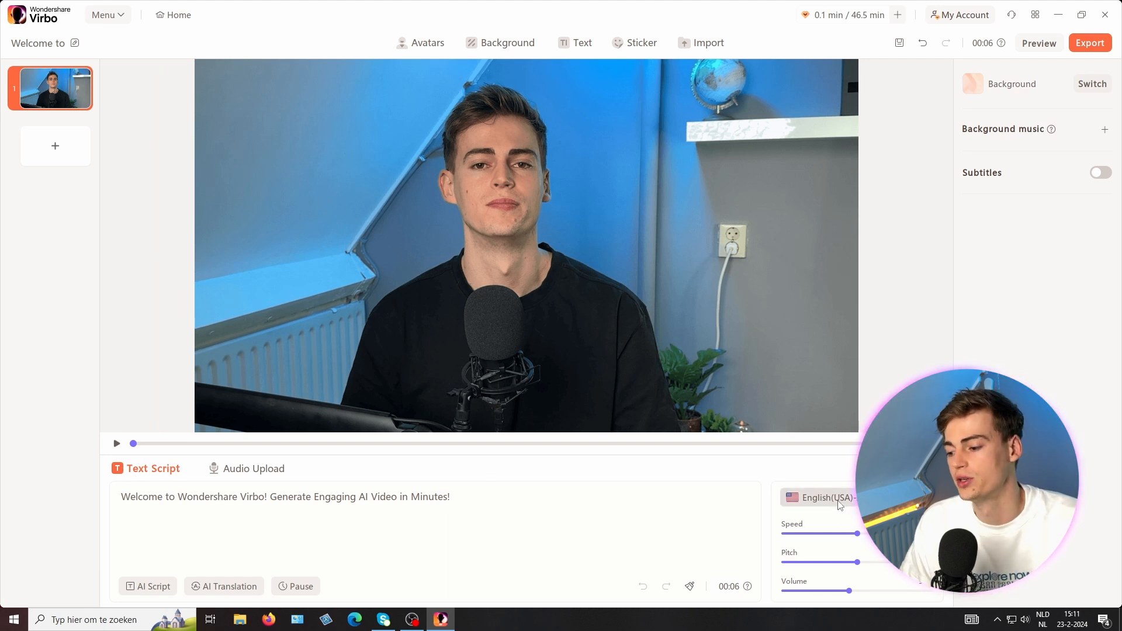
Step: Change the script's voiceover to the user's own cloned voice from the personal voices list
{"action": "left_click", "coordinate": [818, 497]}
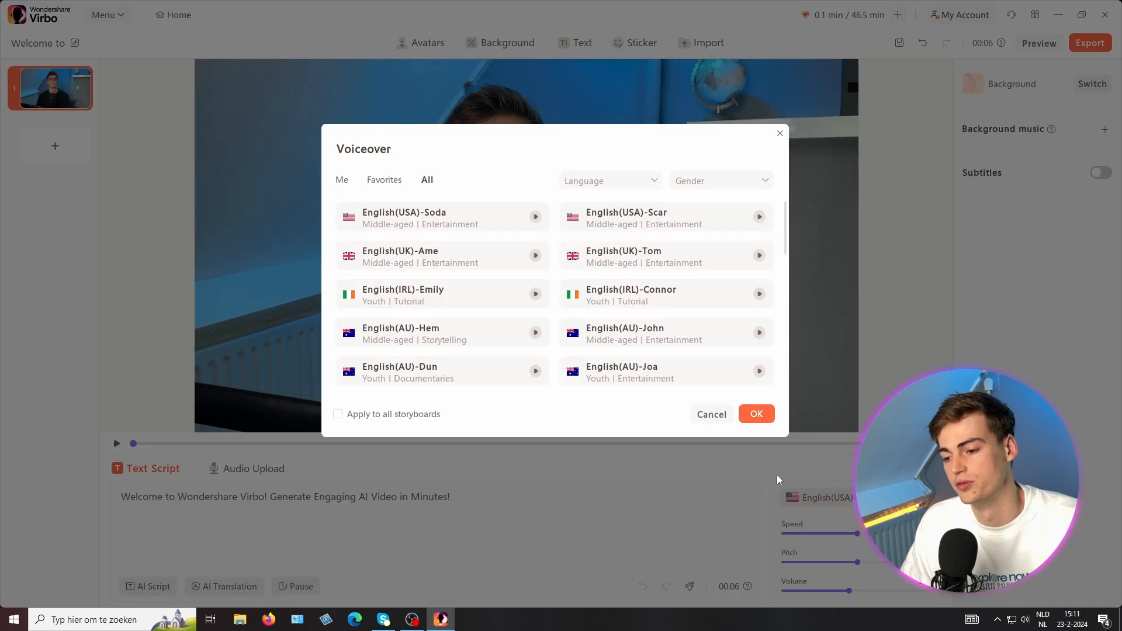
{"action": "left_click", "coordinate": [345, 181]}
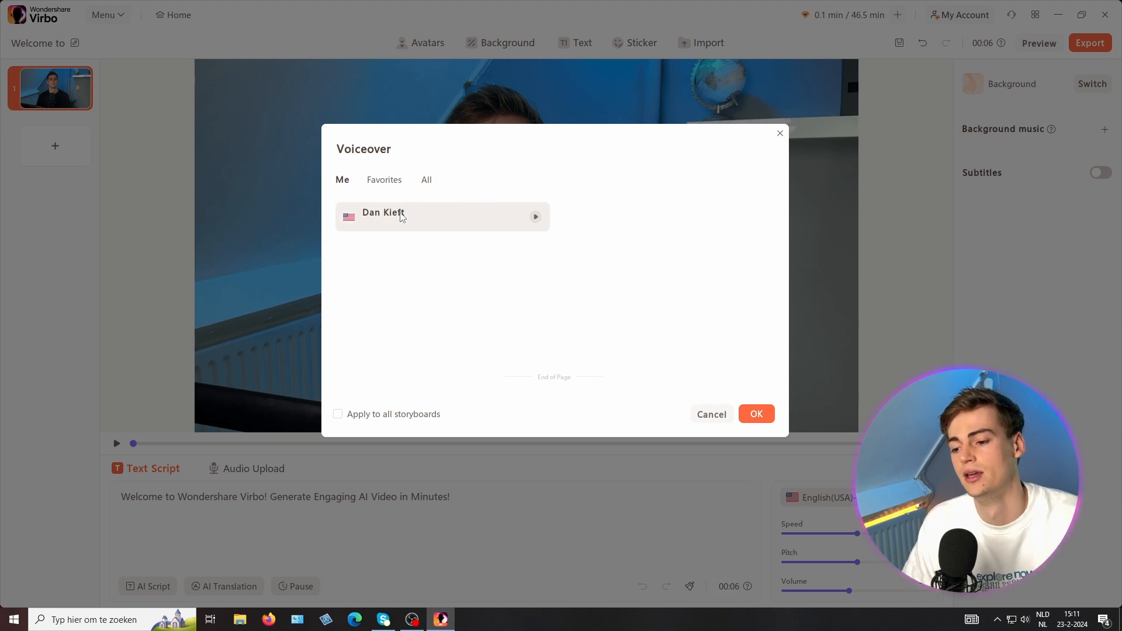
{"action": "left_click", "coordinate": [402, 217]}
{"action": "left_click", "coordinate": [757, 414]}
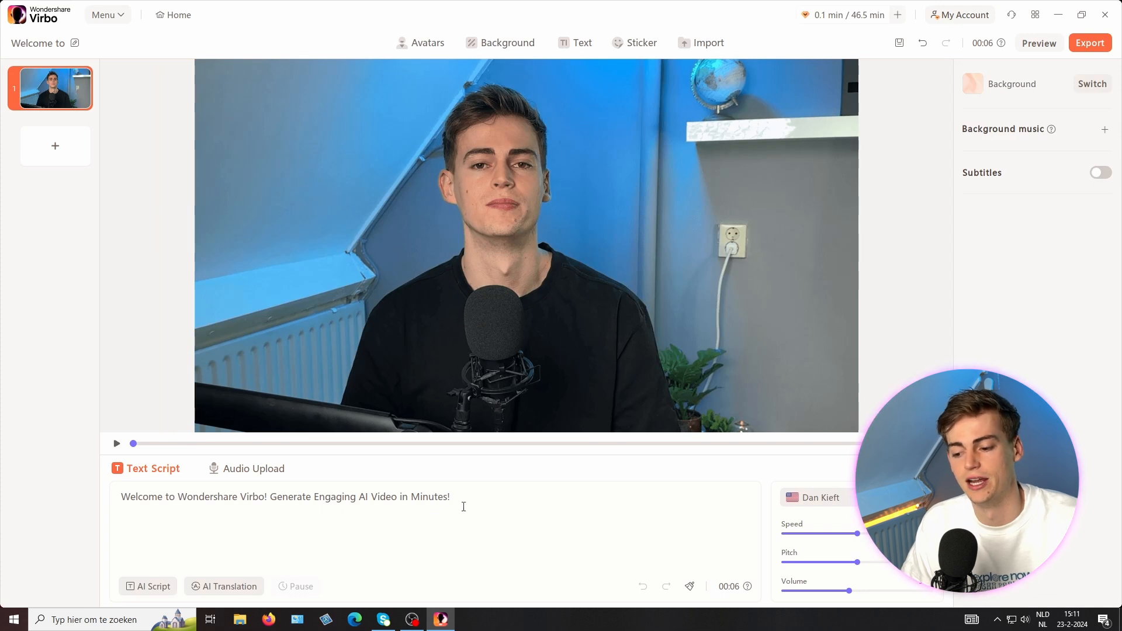
Step: Select the script text and open the AI Script generator, then close it
{"action": "left_click_drag", "start_coordinate": [464, 507], "coordinate": [114, 464]}
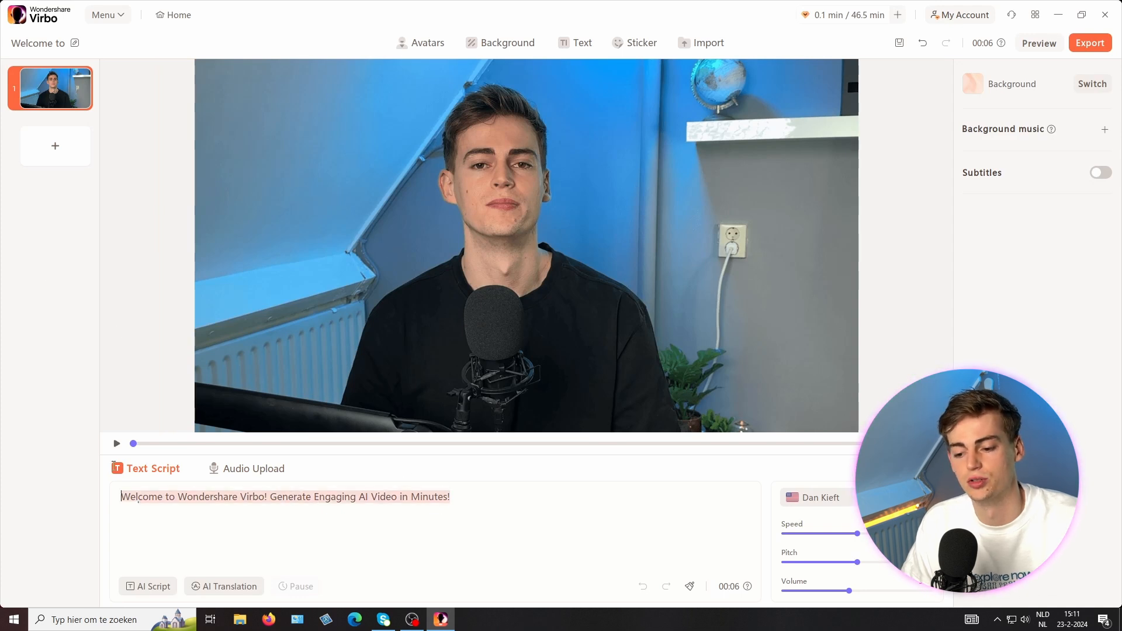
{"action": "left_click", "coordinate": [146, 587]}
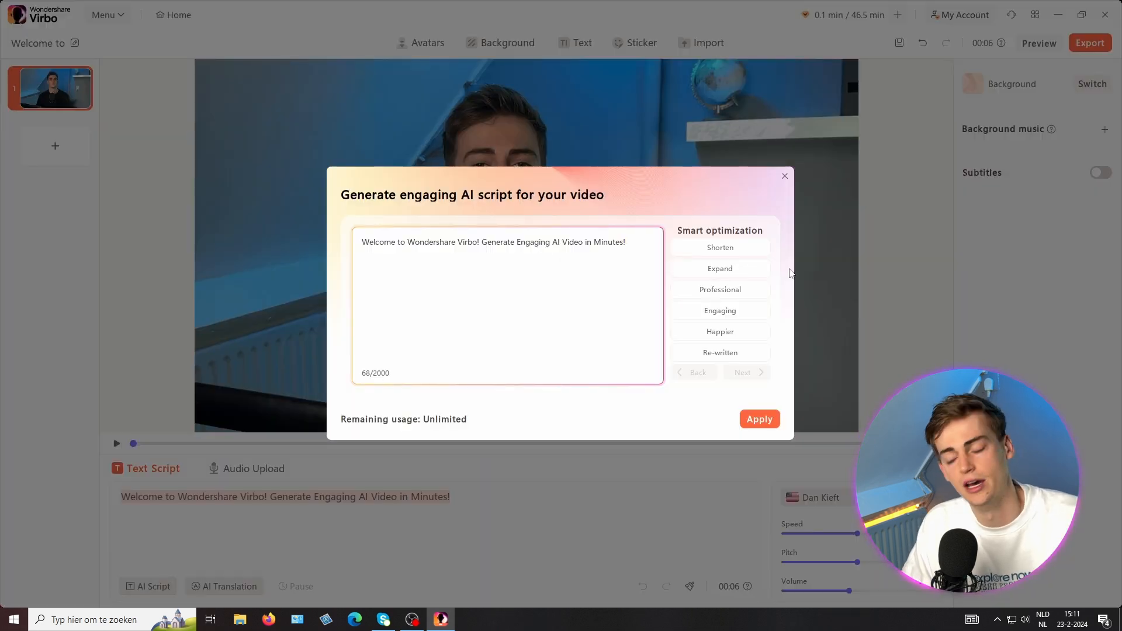
{"action": "left_click", "coordinate": [784, 178]}
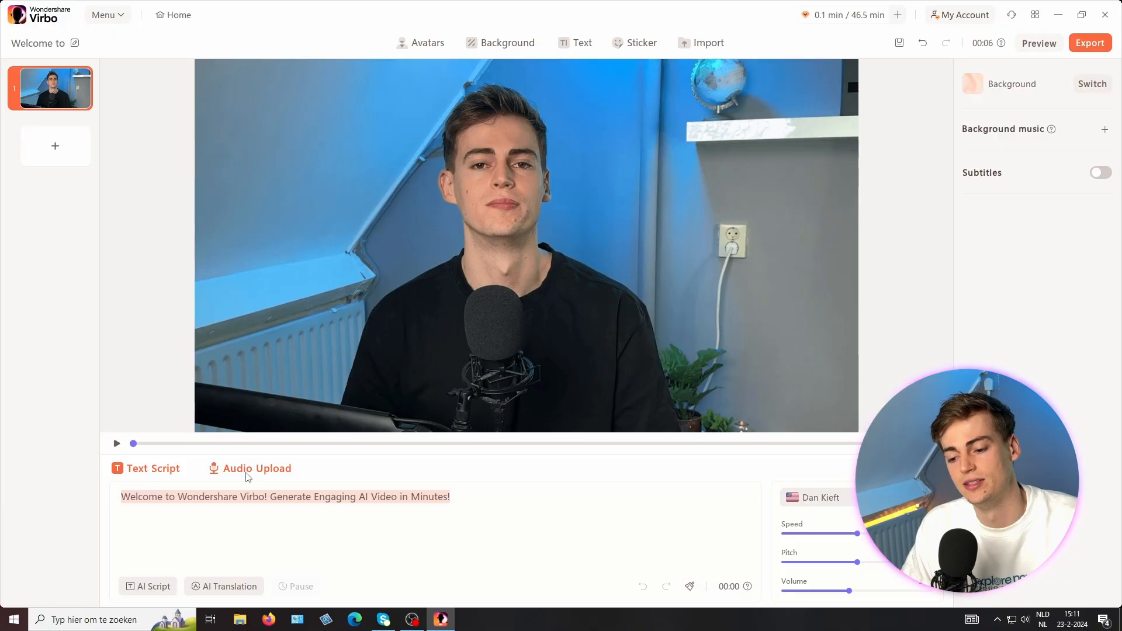
Step: Upload intro clip.mp3 as the narration audio in English and apply it
{"action": "left_click", "coordinate": [252, 468]}
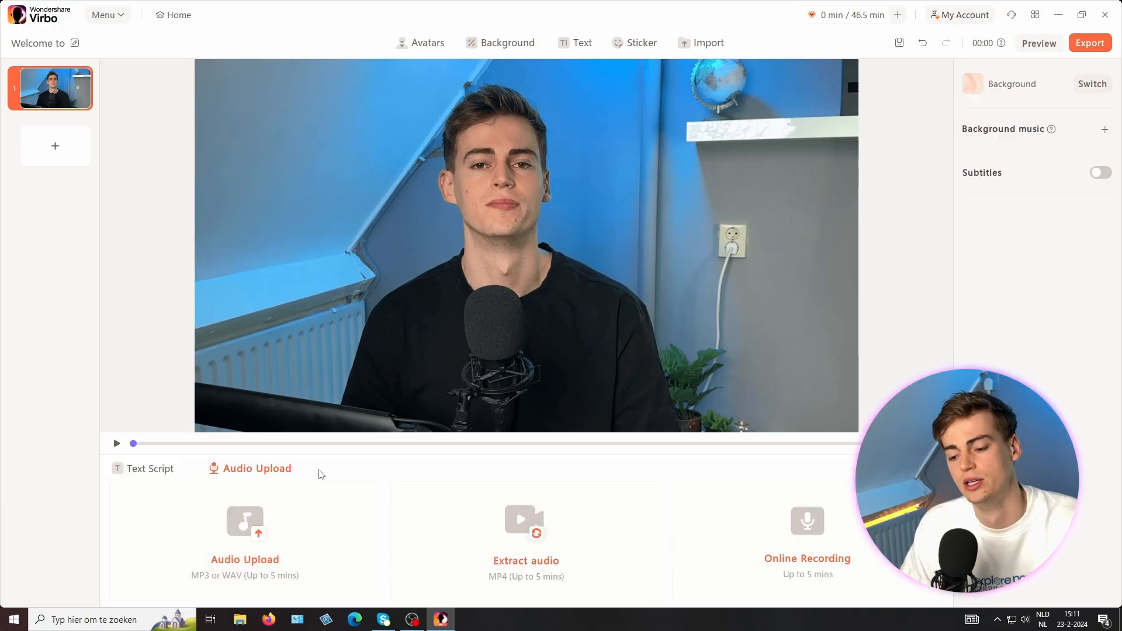
{"action": "left_click", "coordinate": [251, 527]}
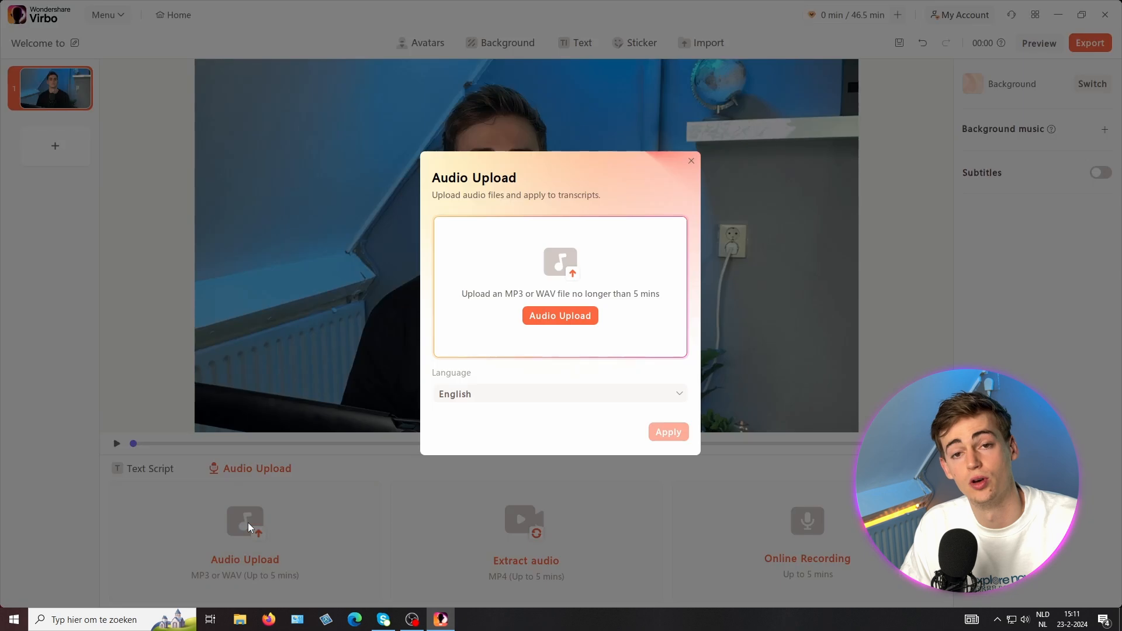
{"action": "left_click", "coordinate": [553, 319]}
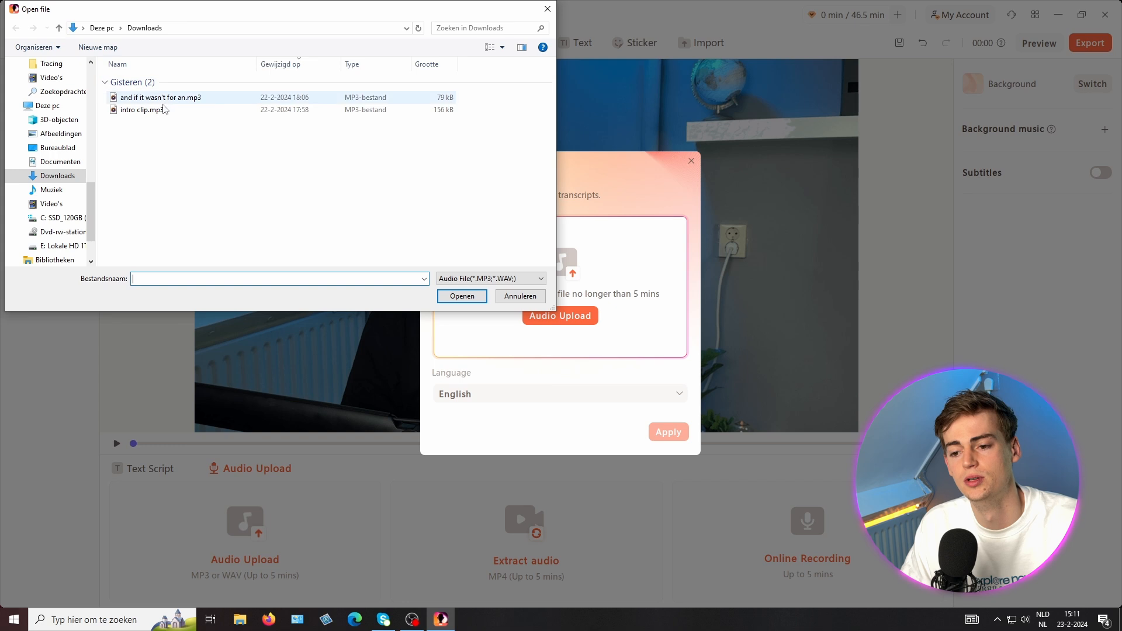
{"action": "left_click", "coordinate": [149, 110]}
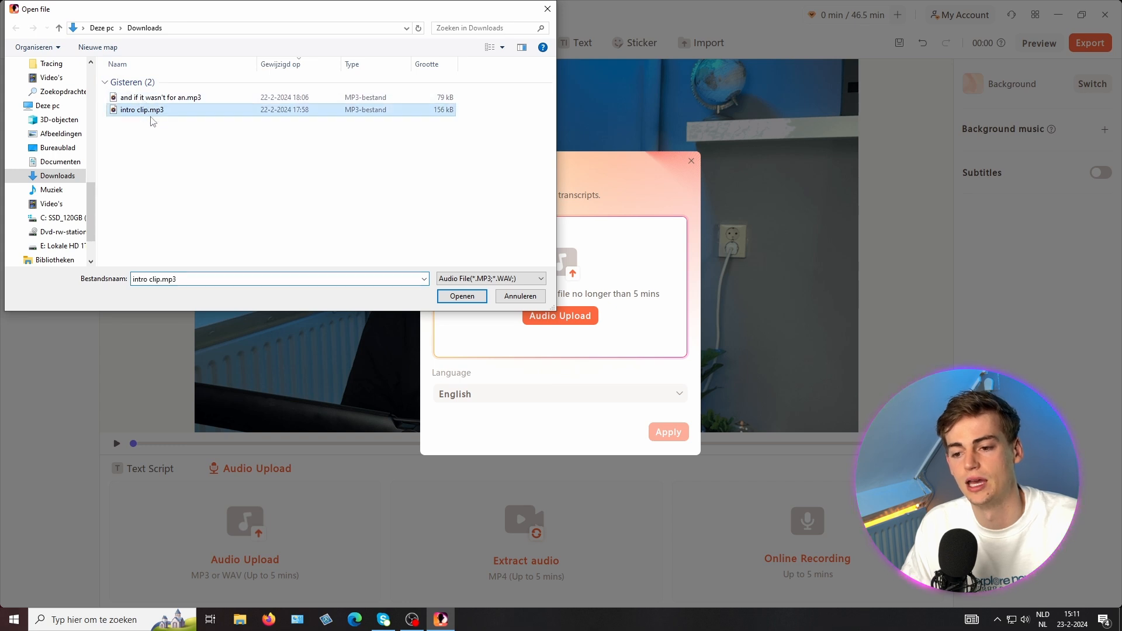
{"action": "left_click", "coordinate": [453, 296]}
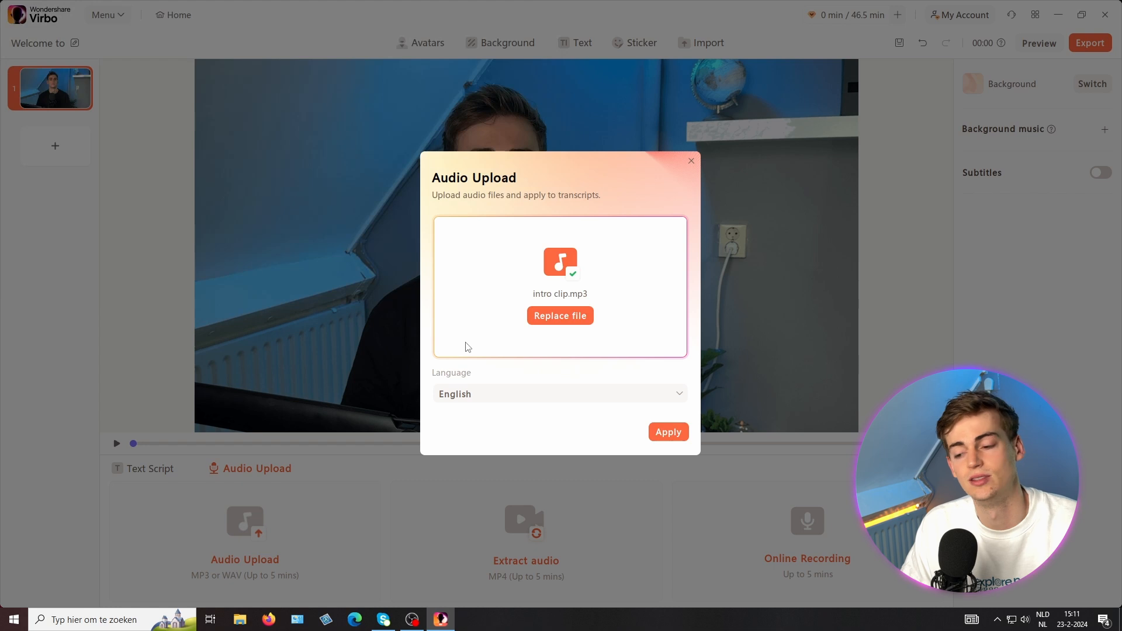
{"action": "left_click", "coordinate": [655, 433]}
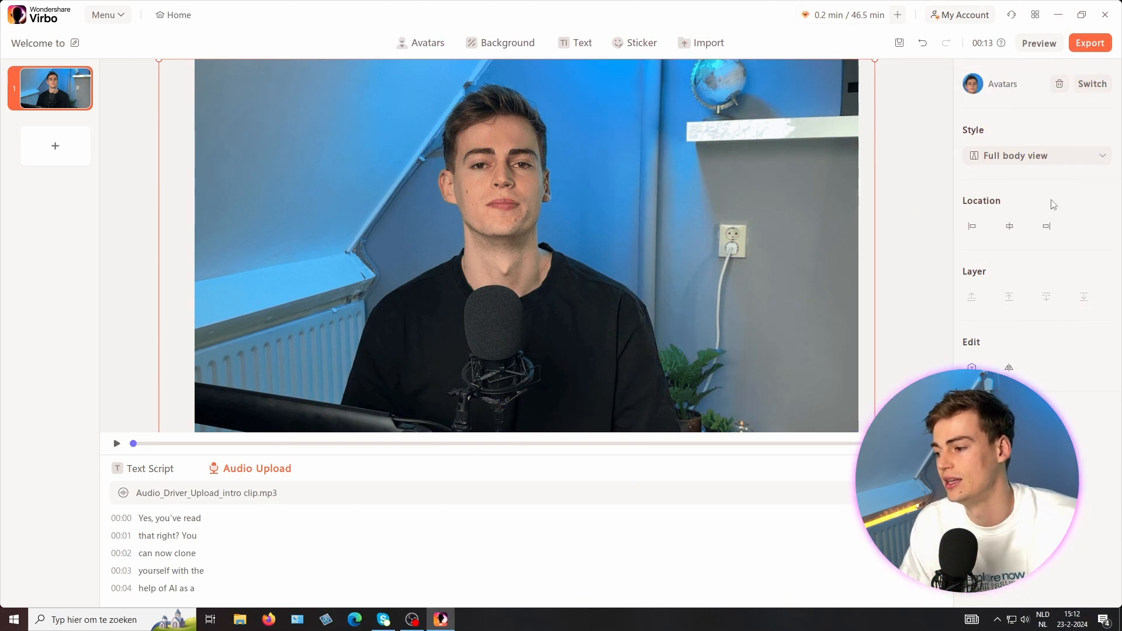
Step: Switch the avatar style to Circular view and move the circle upward
{"action": "left_click", "coordinate": [1051, 156]}
{"action": "left_click", "coordinate": [1008, 201]}
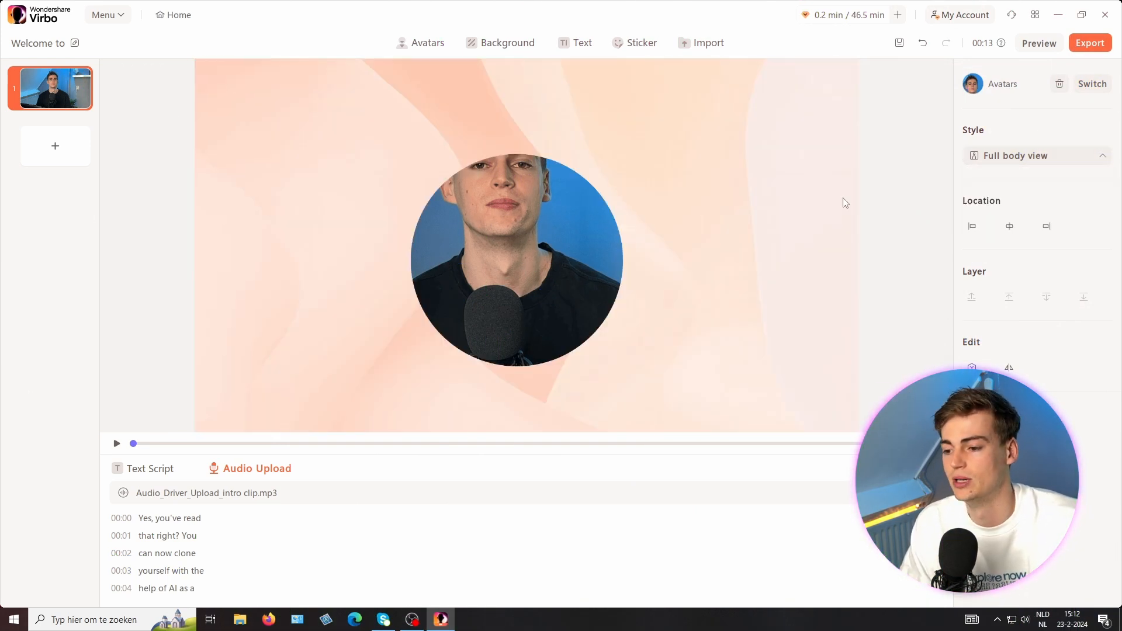
{"action": "left_click_drag", "start_coordinate": [525, 247], "coordinate": [483, 201]}
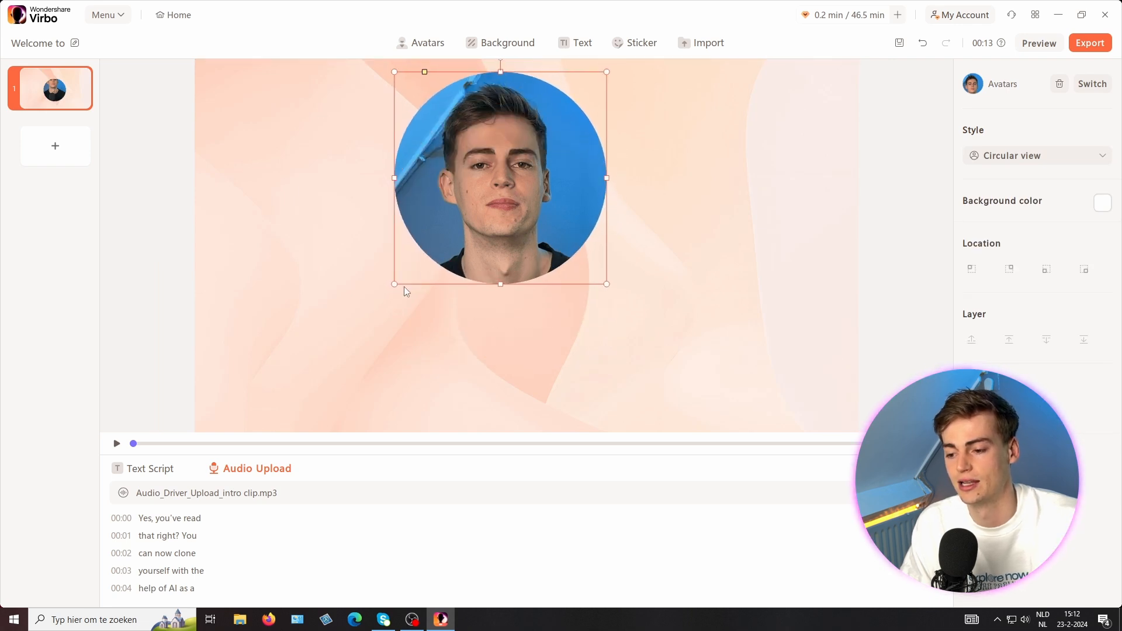
Step: Resize the circular avatar and place it in the lower-right corner of the canvas
{"action": "left_click_drag", "start_coordinate": [384, 297], "coordinate": [325, 346]}
{"action": "left_click_drag", "start_coordinate": [420, 270], "coordinate": [423, 291]}
{"action": "left_click", "coordinate": [723, 292]}
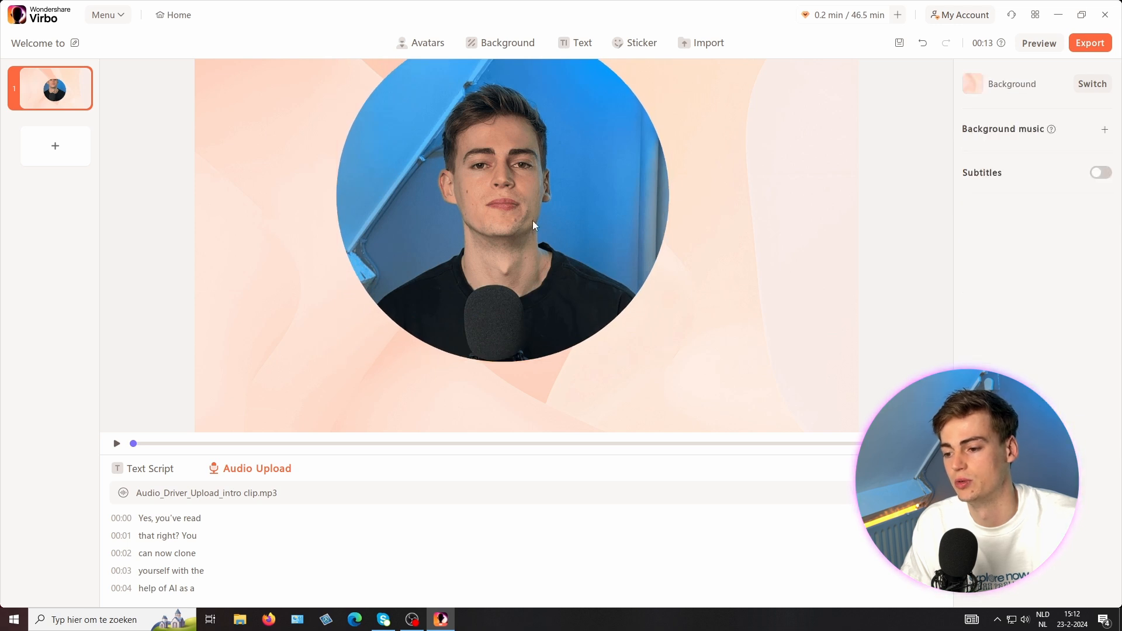
{"action": "left_click_drag", "start_coordinate": [501, 193], "coordinate": [690, 263]}
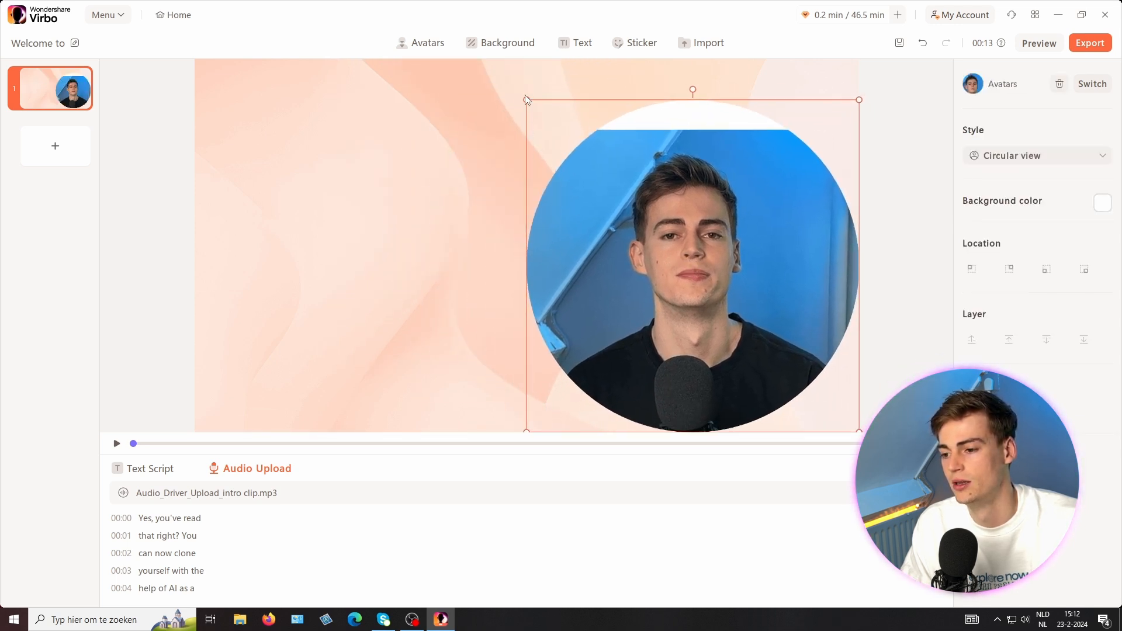
{"action": "left_click_drag", "start_coordinate": [526, 99], "coordinate": [655, 214]}
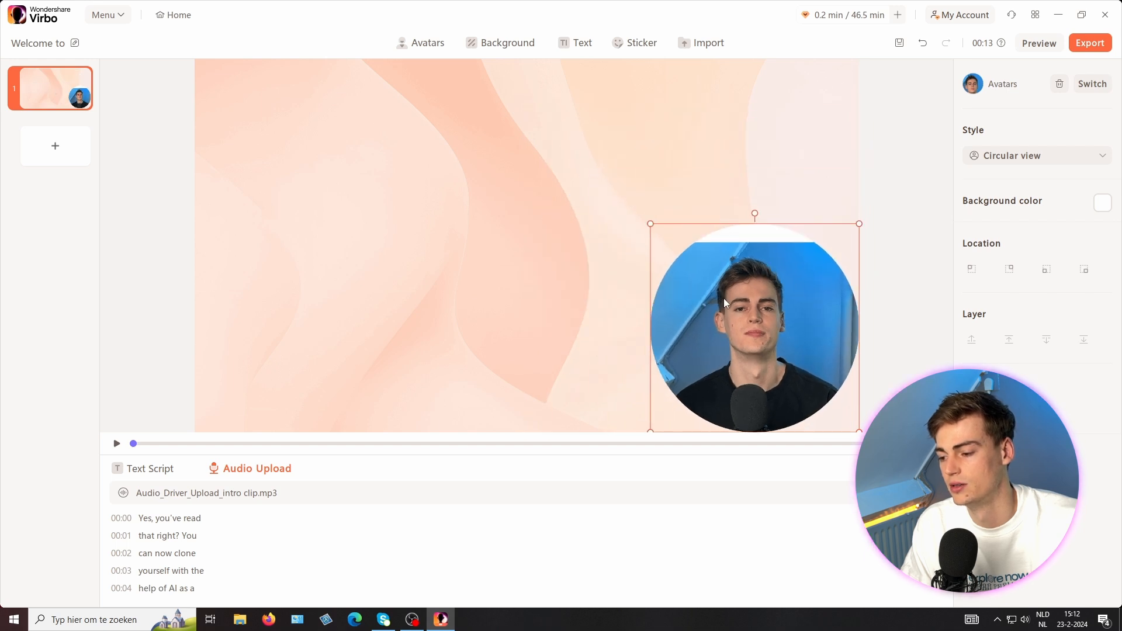
{"action": "mouse_move", "coordinate": [724, 282]}
{"action": "left_mouse_down"}
{"action": "mouse_move", "coordinate": [726, 307]}
{"action": "mouse_move", "coordinate": [718, 284]}
{"action": "left_mouse_up"}
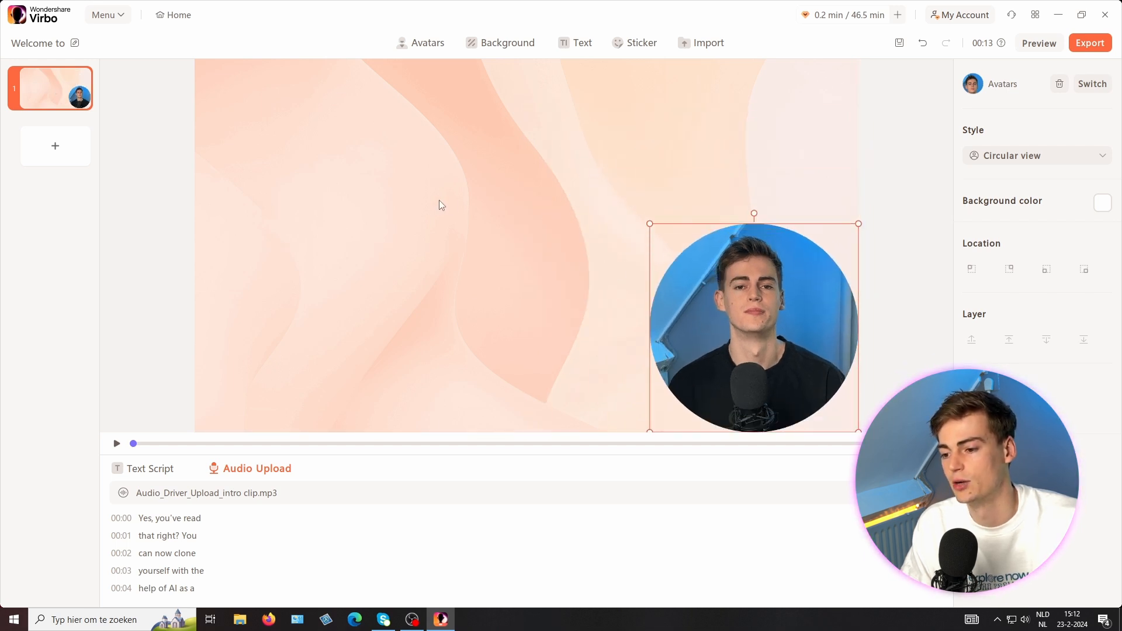
{"action": "left_click", "coordinate": [464, 209]}
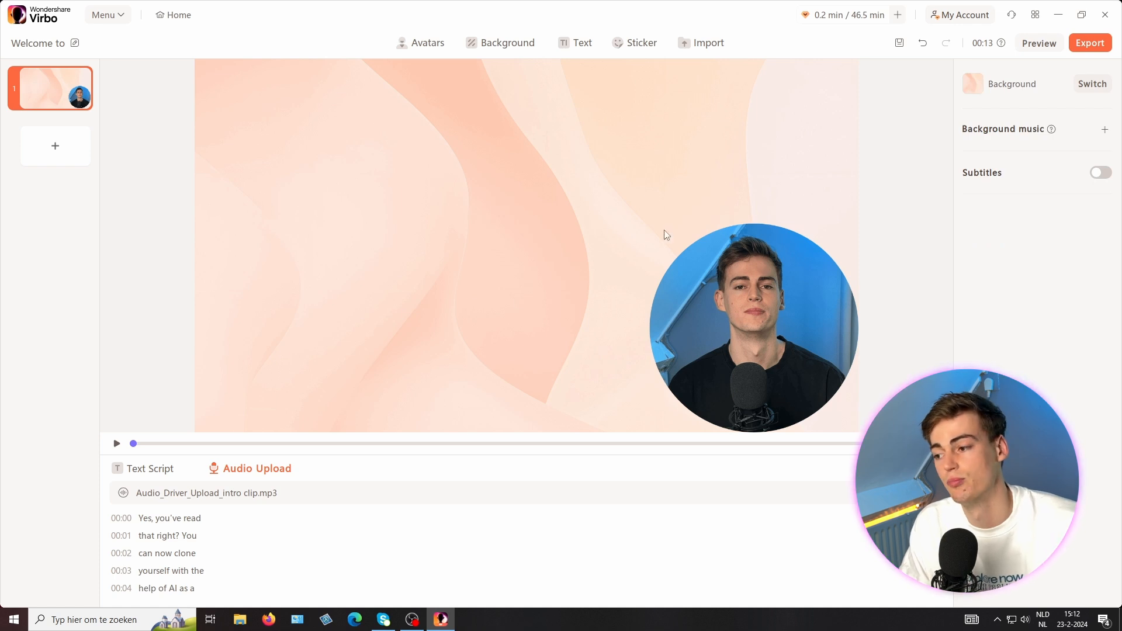
Step: Browse the imported assets, the background library and the text preset styles
{"action": "left_click", "coordinate": [699, 44]}
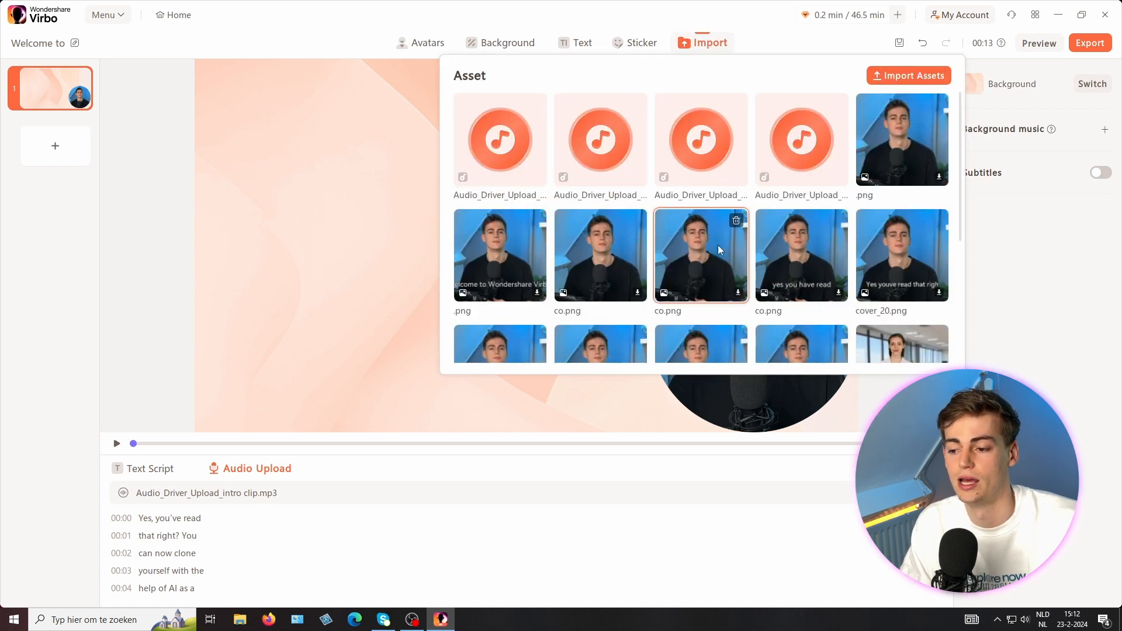
{"action": "left_click", "coordinate": [303, 221]}
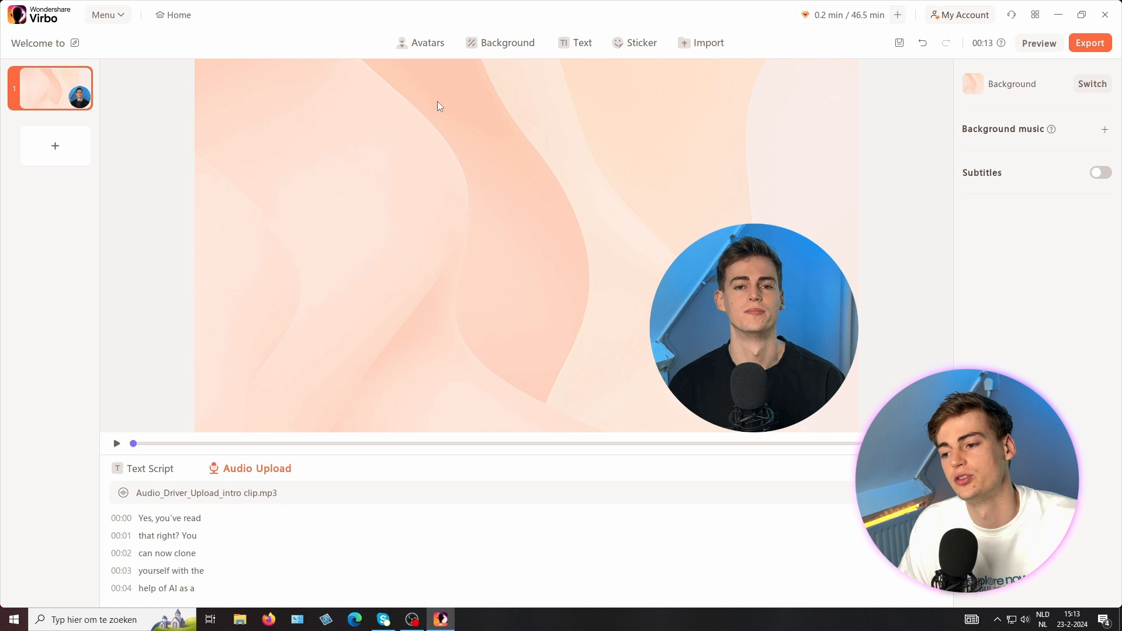
{"action": "left_click", "coordinate": [491, 57]}
{"action": "left_click", "coordinate": [289, 111]}
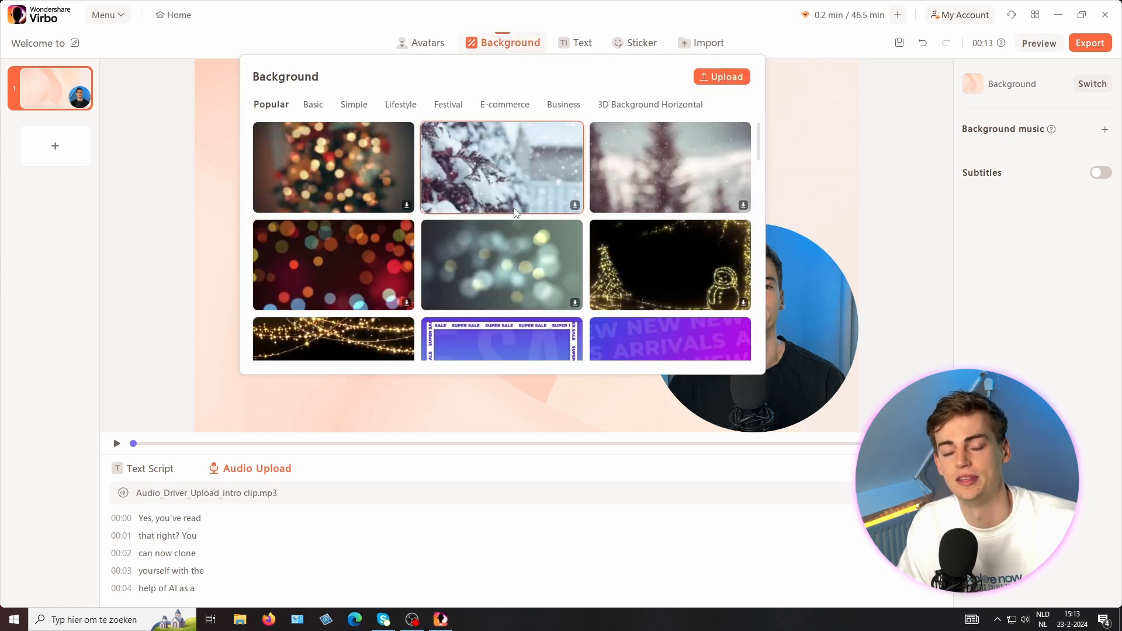
{"action": "scroll", "coordinate": [525, 222], "scroll_direction": "down", "scroll_amount": 4}
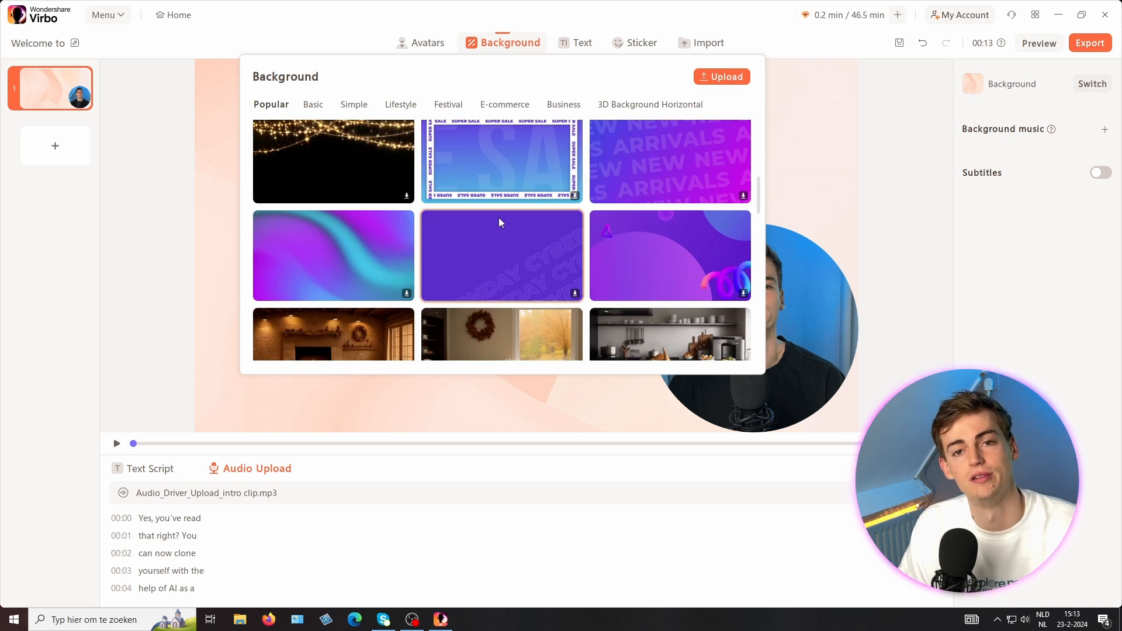
{"action": "left_click", "coordinate": [565, 45]}
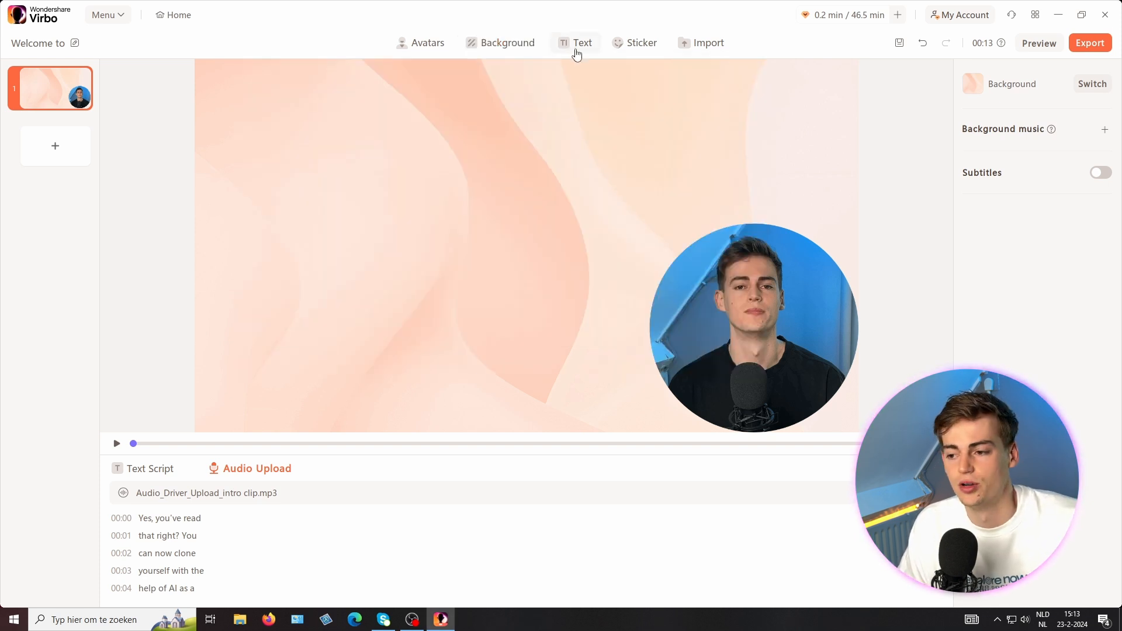
{"action": "left_click", "coordinate": [577, 52]}
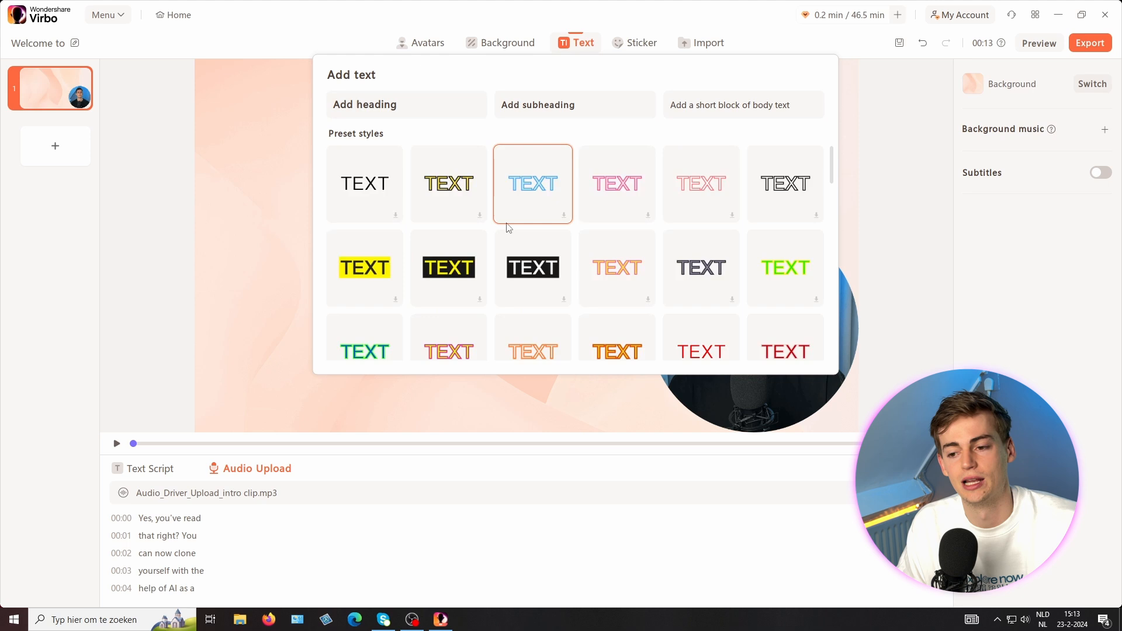
{"action": "left_click", "coordinate": [141, 209]}
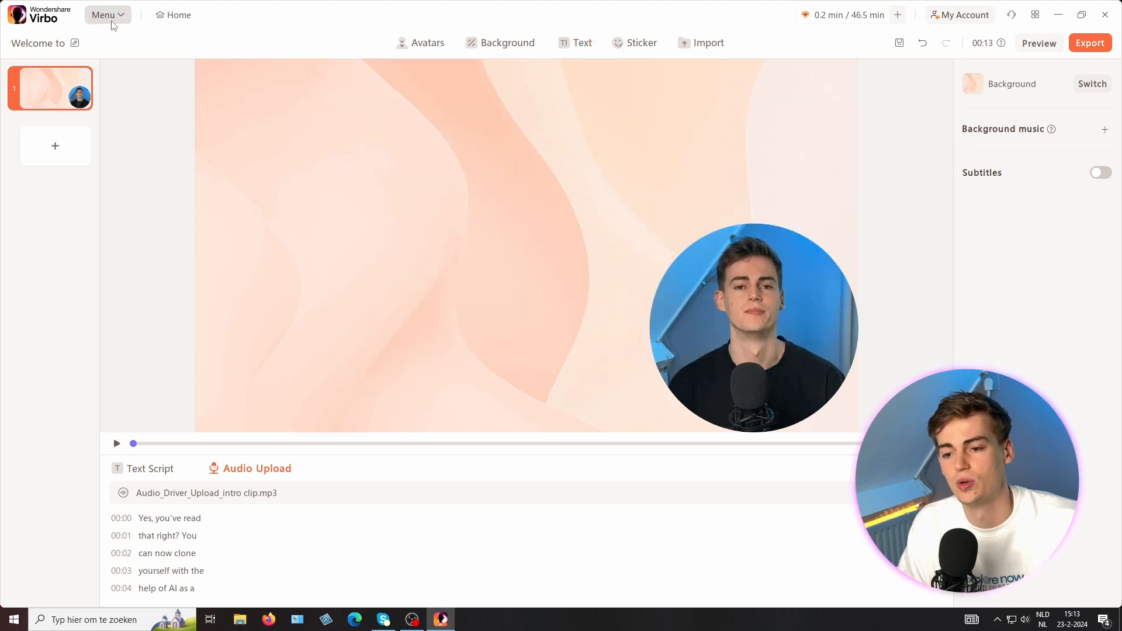
Step: Return home without saving and create a new video from the Natural World explainer template
{"action": "left_click", "coordinate": [173, 16]}
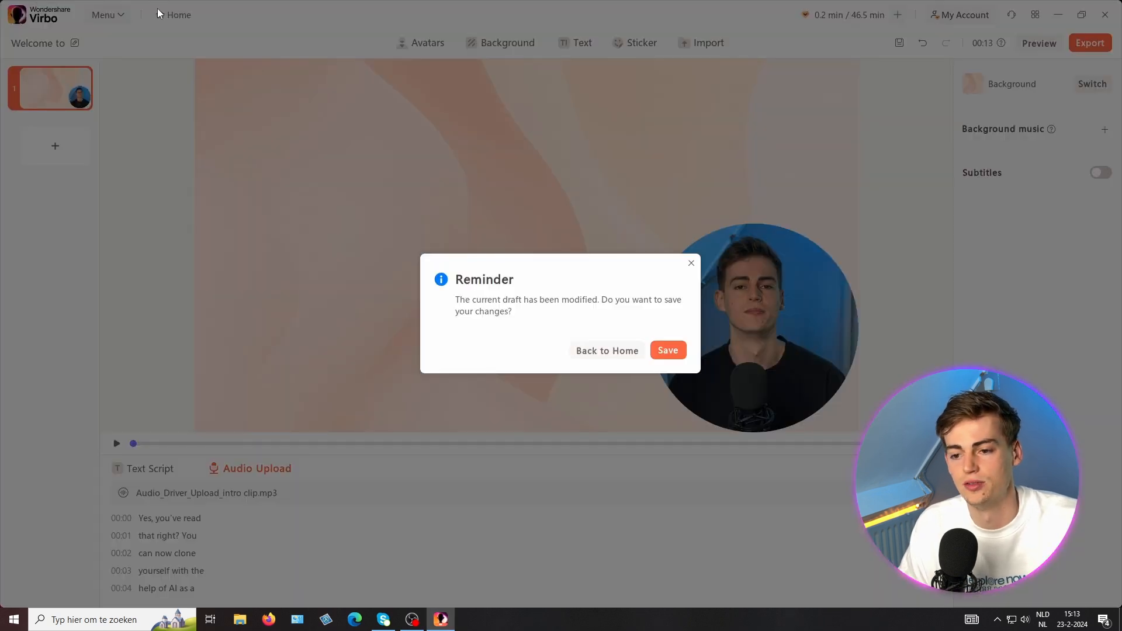
{"action": "left_click", "coordinate": [594, 351]}
{"action": "left_click", "coordinate": [85, 121]}
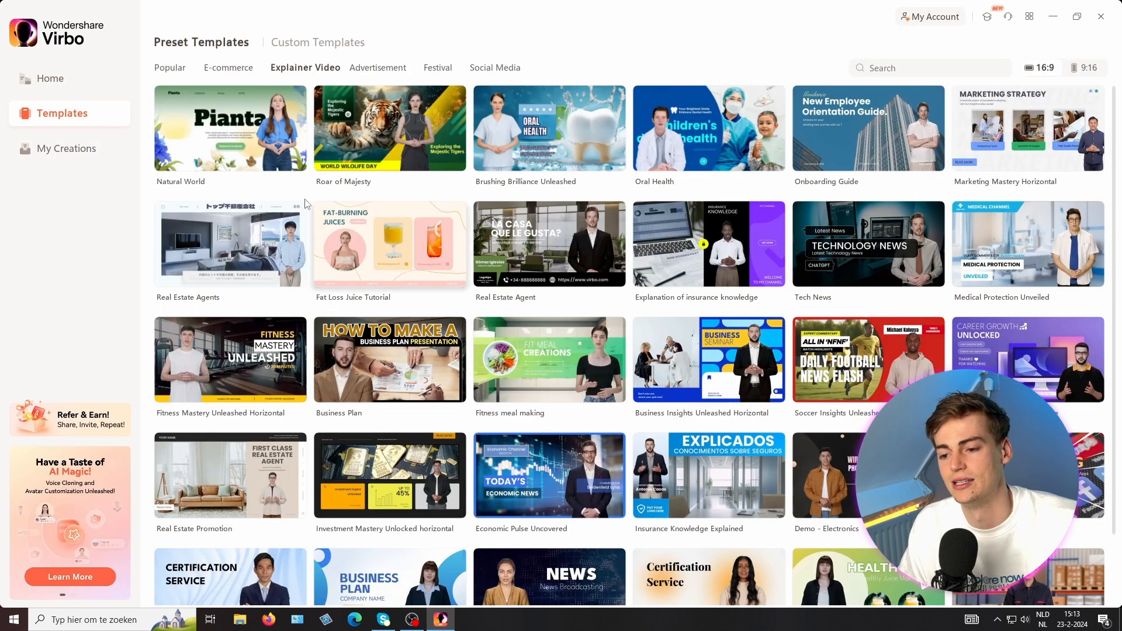
{"action": "left_click", "coordinate": [226, 131]}
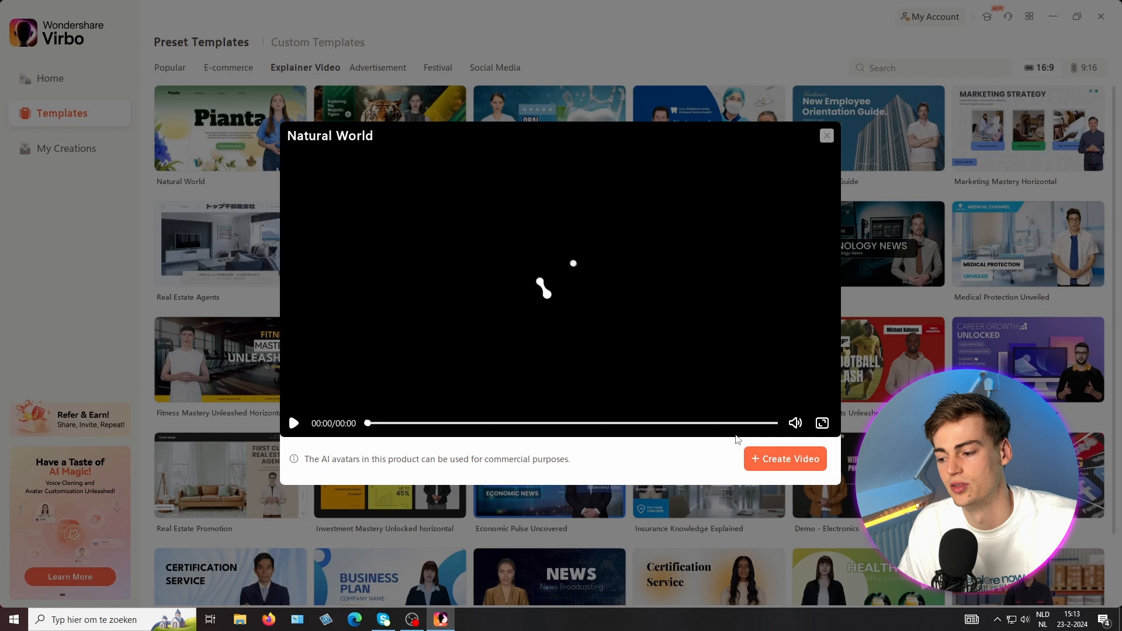
{"action": "left_click", "coordinate": [778, 470]}
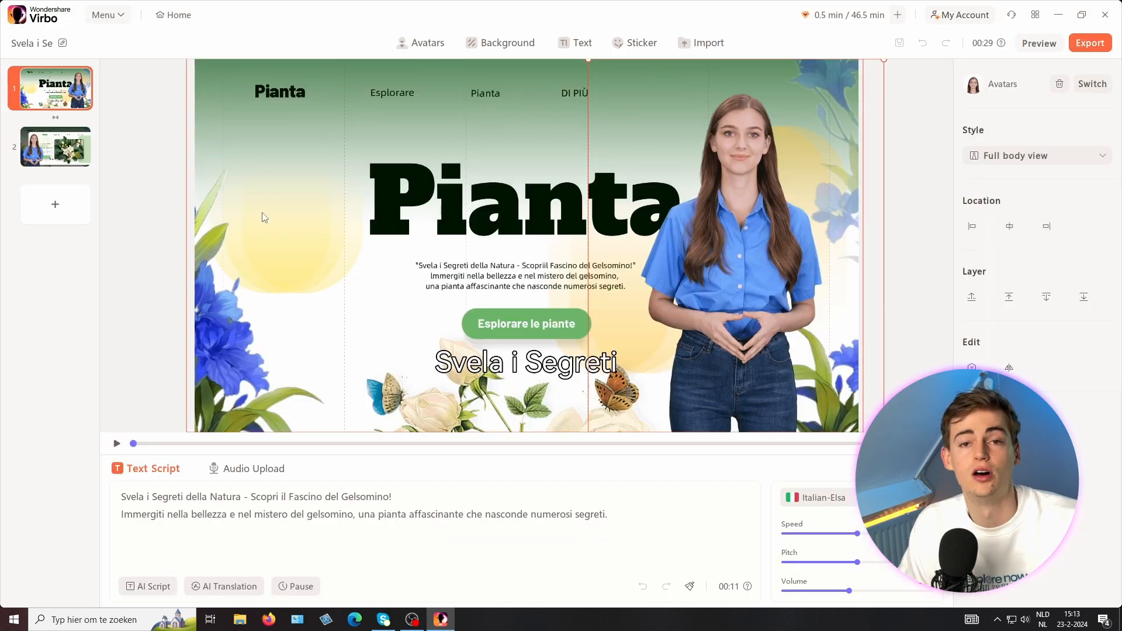
Step: Replace the template's avatar with your own personal avatar from the Me category
{"action": "left_click", "coordinate": [1091, 85]}
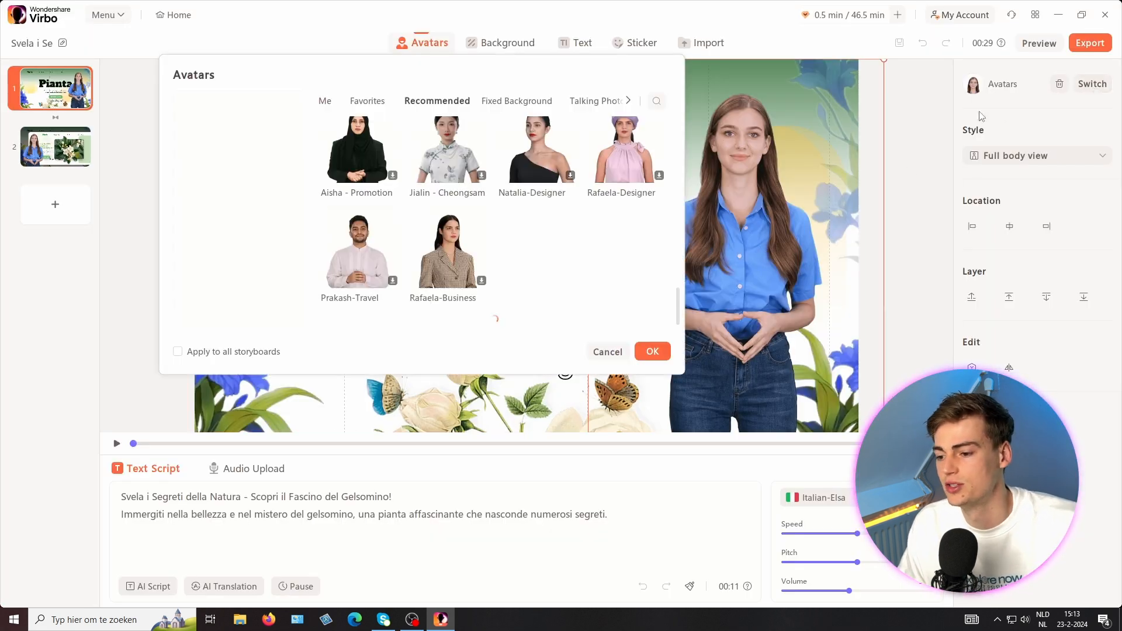
{"action": "left_click", "coordinate": [331, 104]}
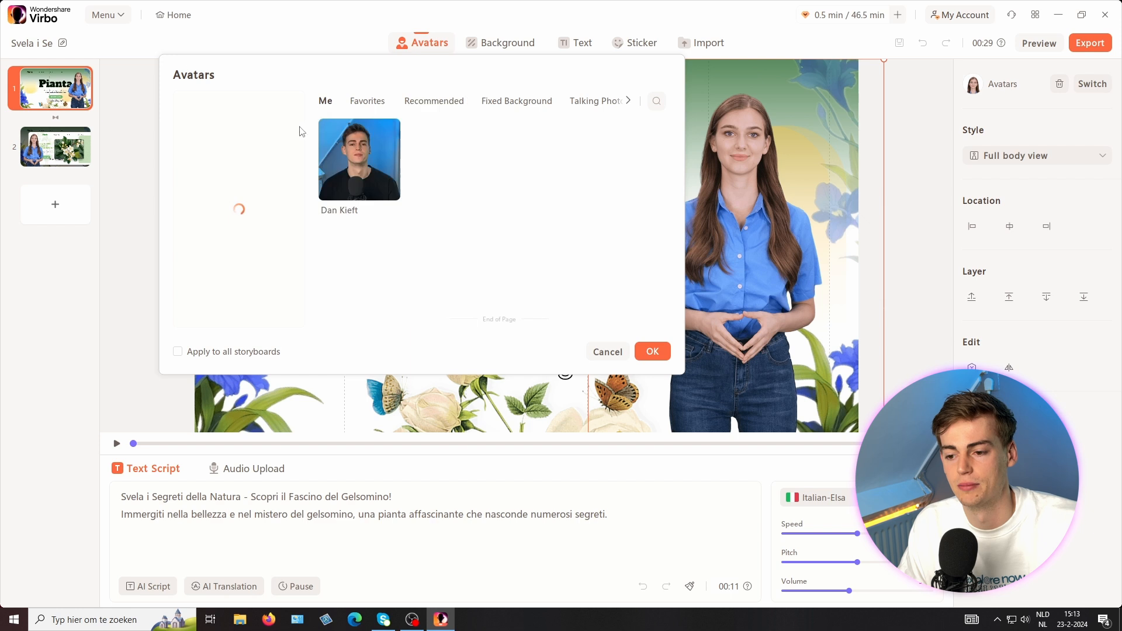
{"action": "left_click", "coordinate": [348, 177]}
{"action": "left_click", "coordinate": [653, 352]}
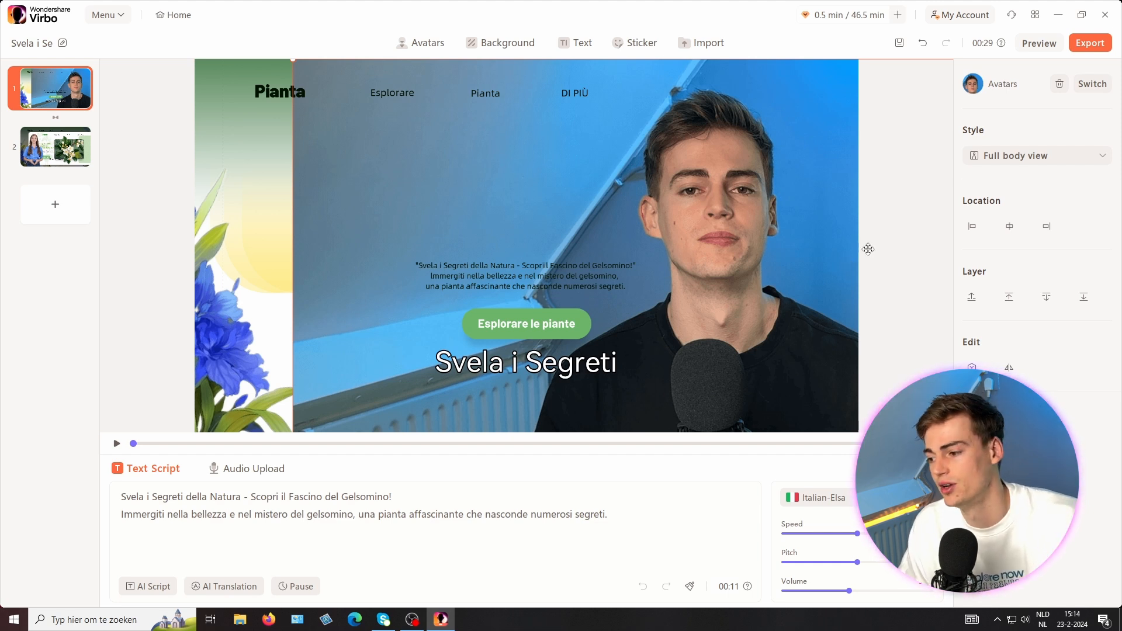
Step: Switch the new avatar to Circular view and move the circle upward on the canvas
{"action": "left_click", "coordinate": [1026, 155]}
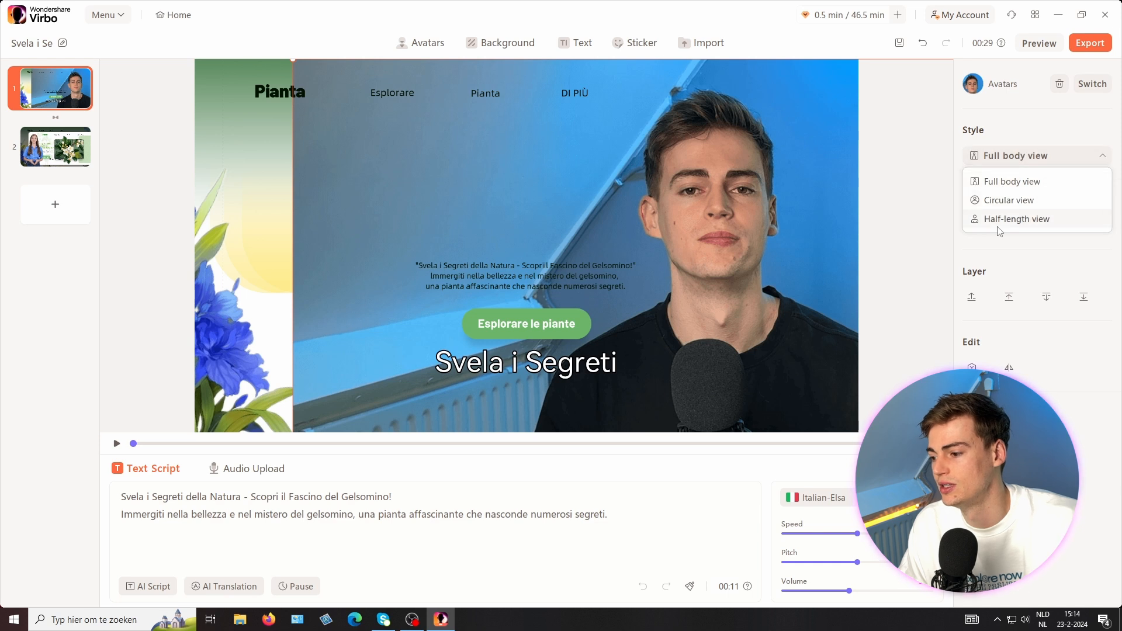
{"action": "left_click", "coordinate": [992, 201]}
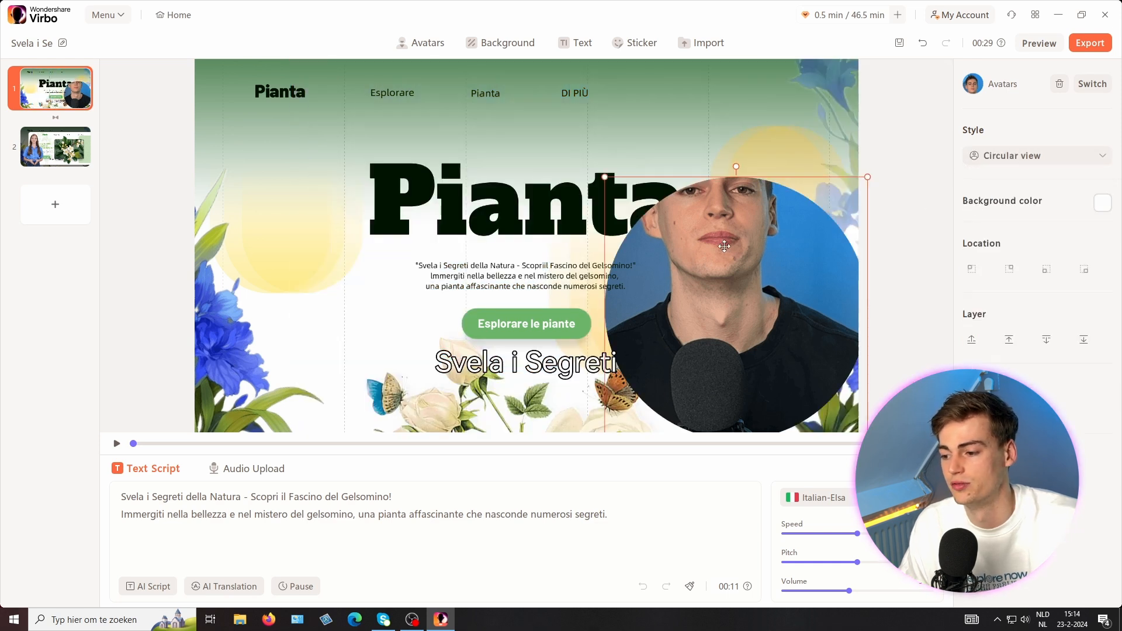
{"action": "left_click", "coordinate": [709, 232]}
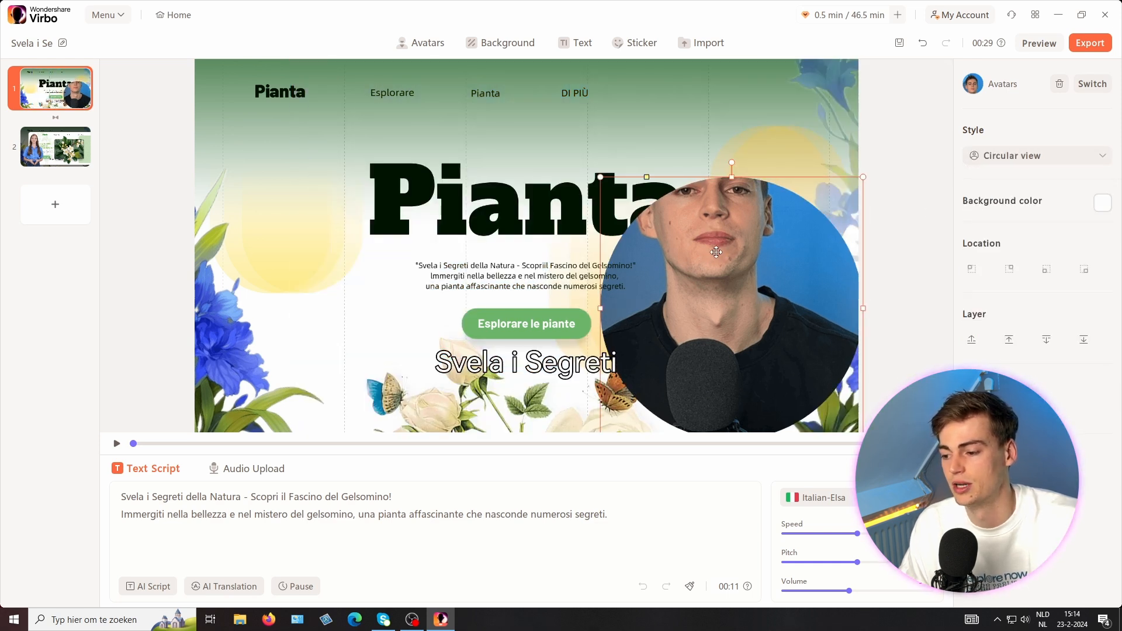
{"action": "left_click_drag", "start_coordinate": [716, 252], "coordinate": [697, 163]}
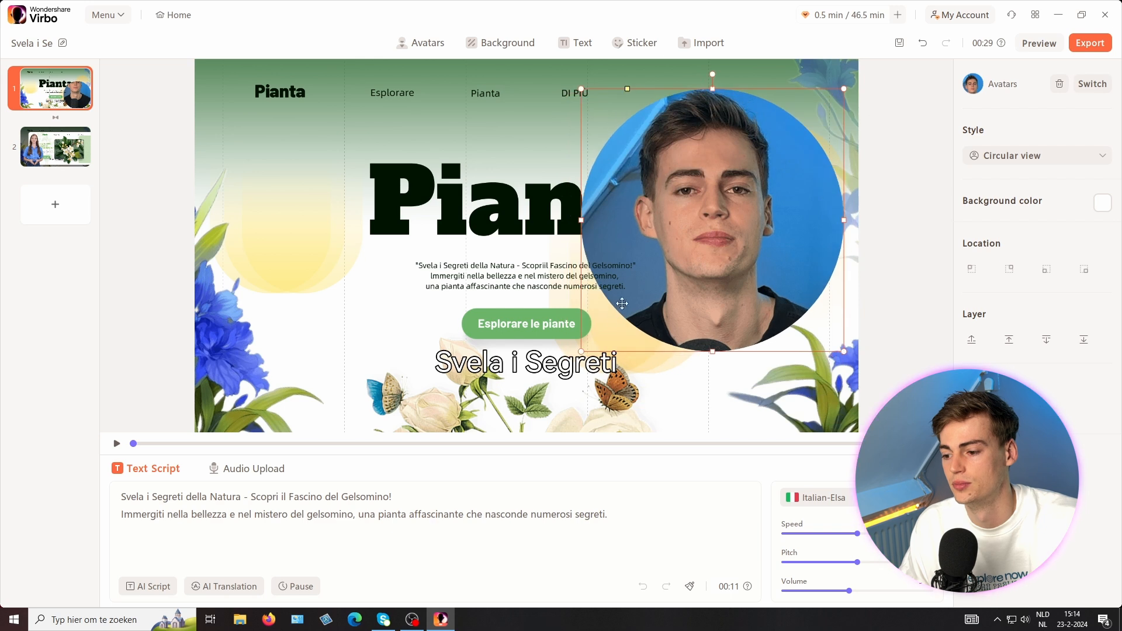
Step: Enlarge the circular avatar and position it along the upper-right side of the canvas
{"action": "left_click_drag", "start_coordinate": [581, 351], "coordinate": [527, 416]}
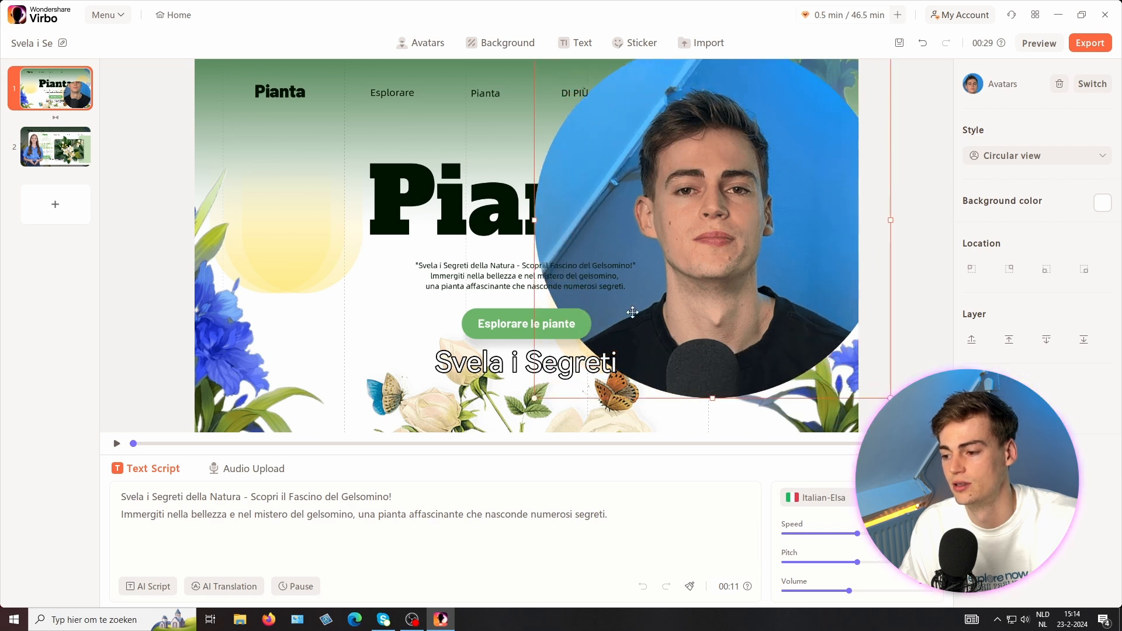
{"action": "left_click", "coordinate": [470, 229]}
{"action": "left_click", "coordinate": [675, 205]}
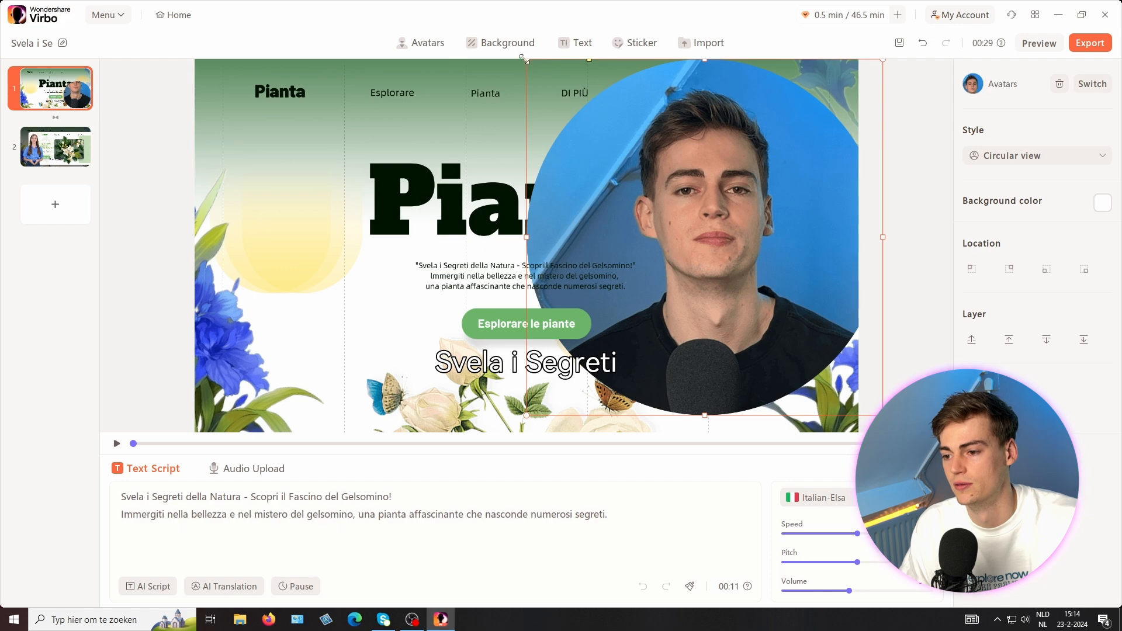
{"action": "left_click", "coordinate": [549, 105]}
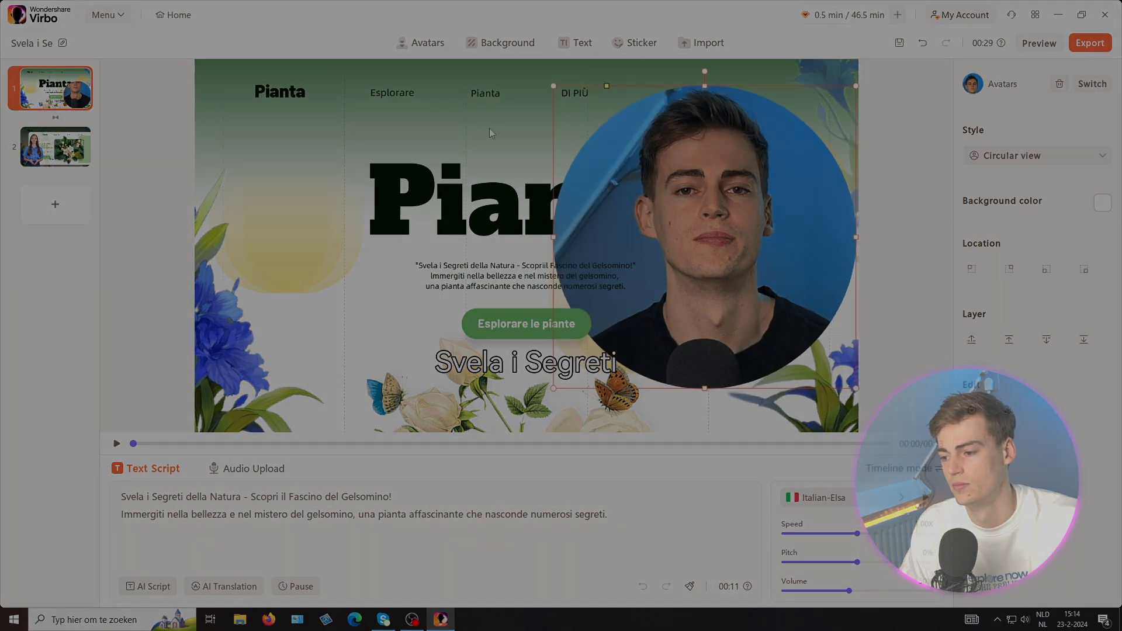